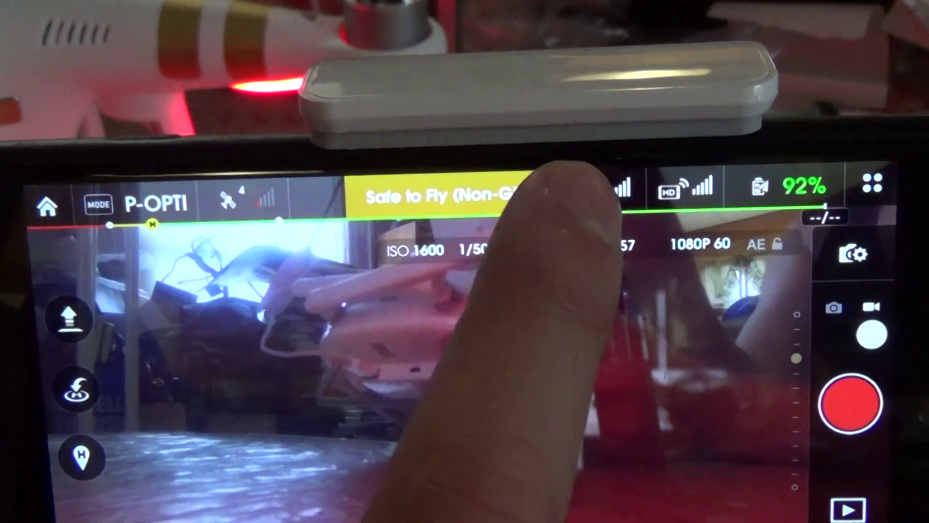
- Open Remote Controller Settings, then switch to the General Settings tab
click(618, 191)
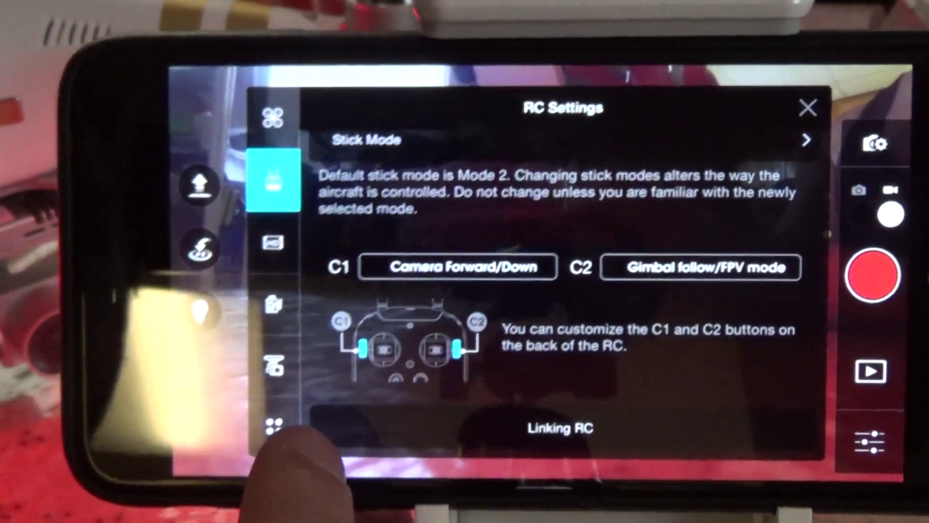
click(272, 432)
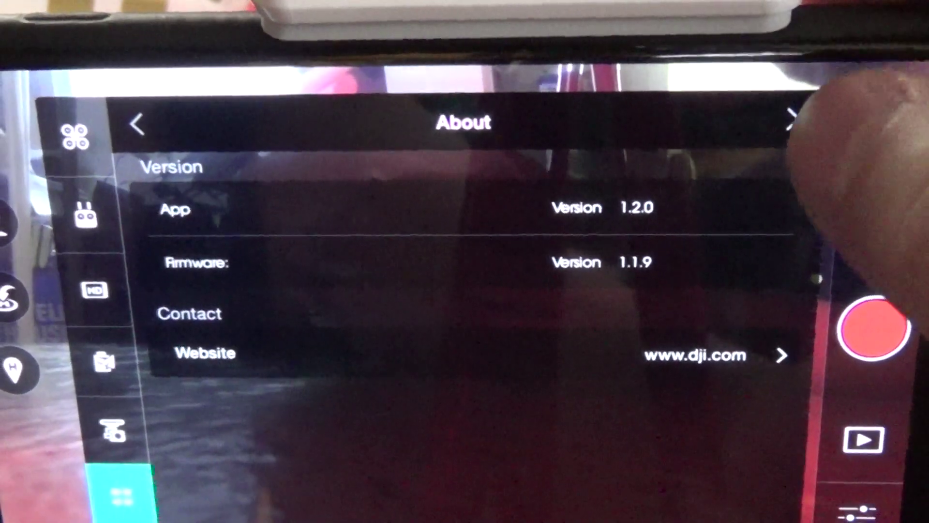
- Close the About page (app 1.2.0, firmware 1.1.9) to return to the P-OPTI camera view
click(792, 118)
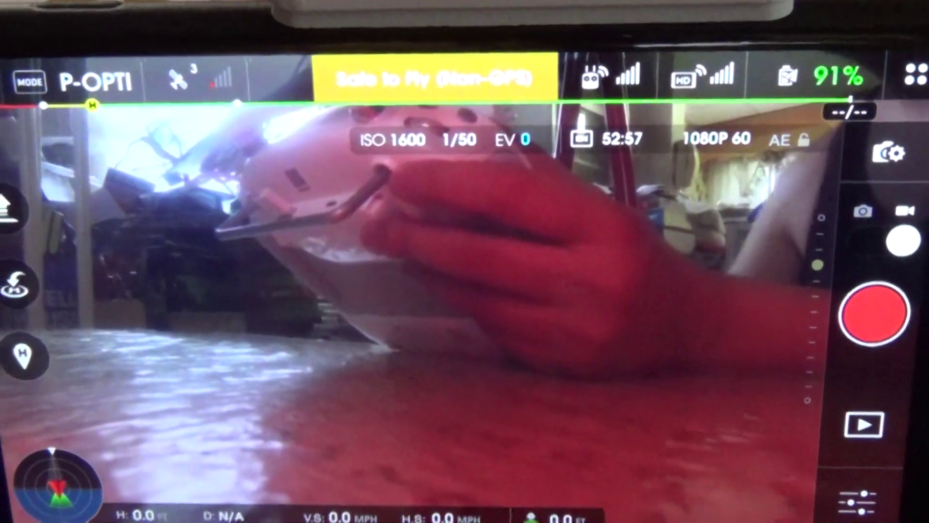